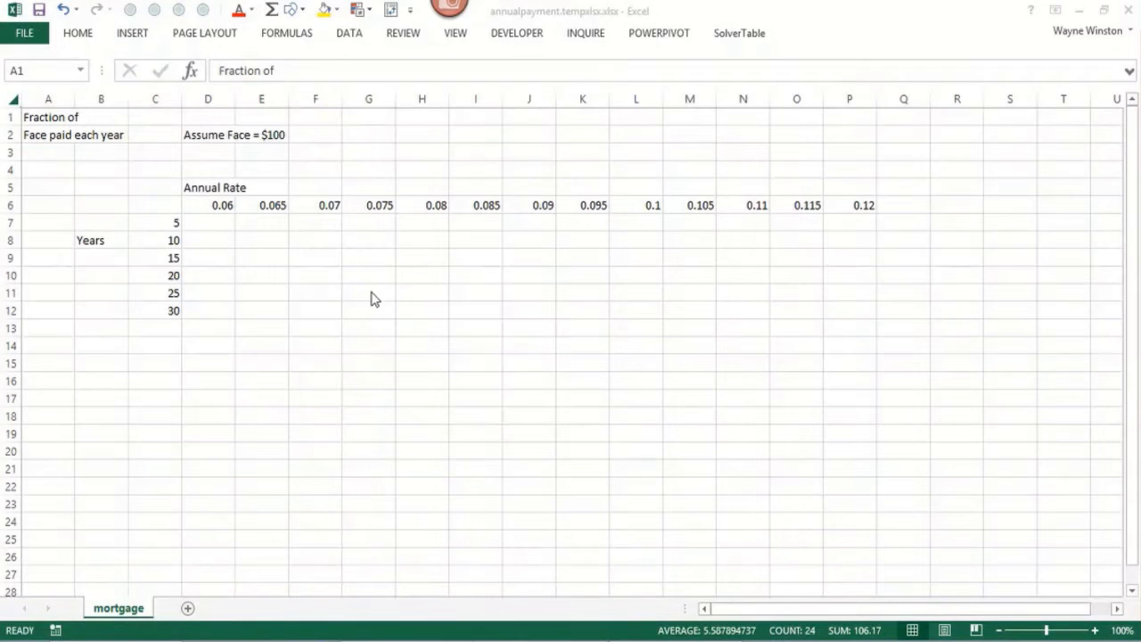
pyautogui.hotkey('ctrl', 'a')
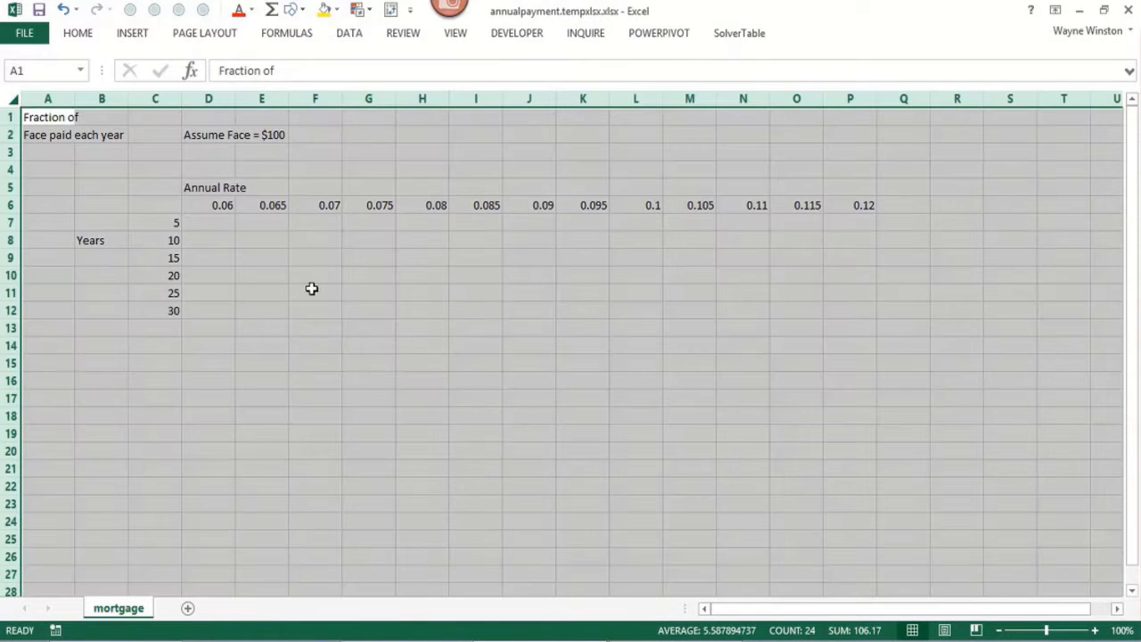
pyautogui.click(104, 184)
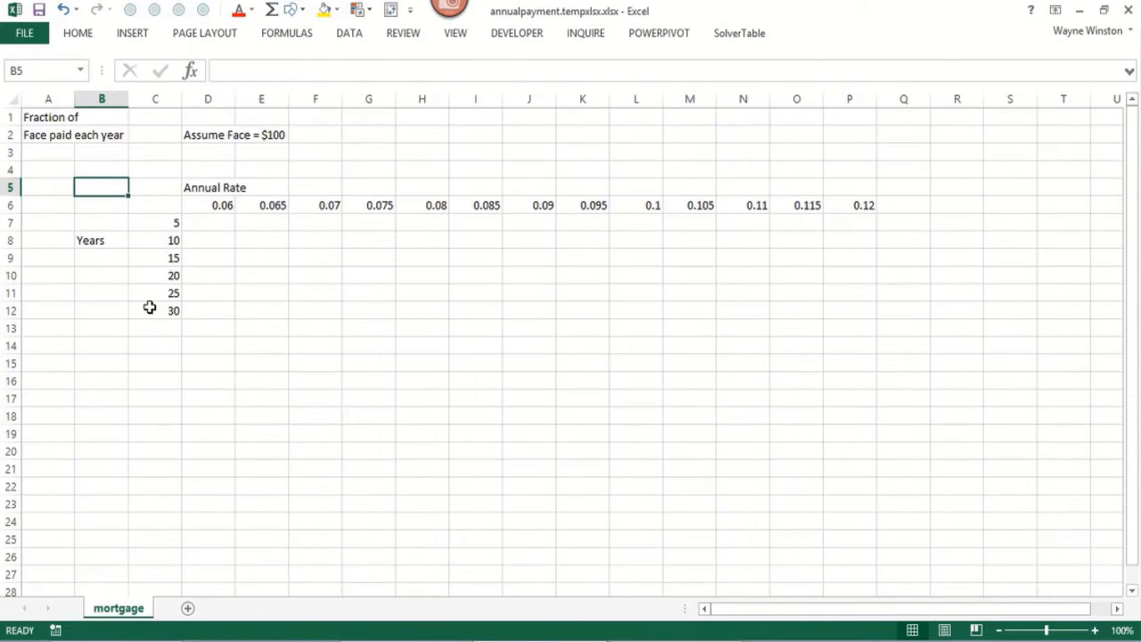
pyautogui.click(228, 206)
pyautogui.click(258, 206)
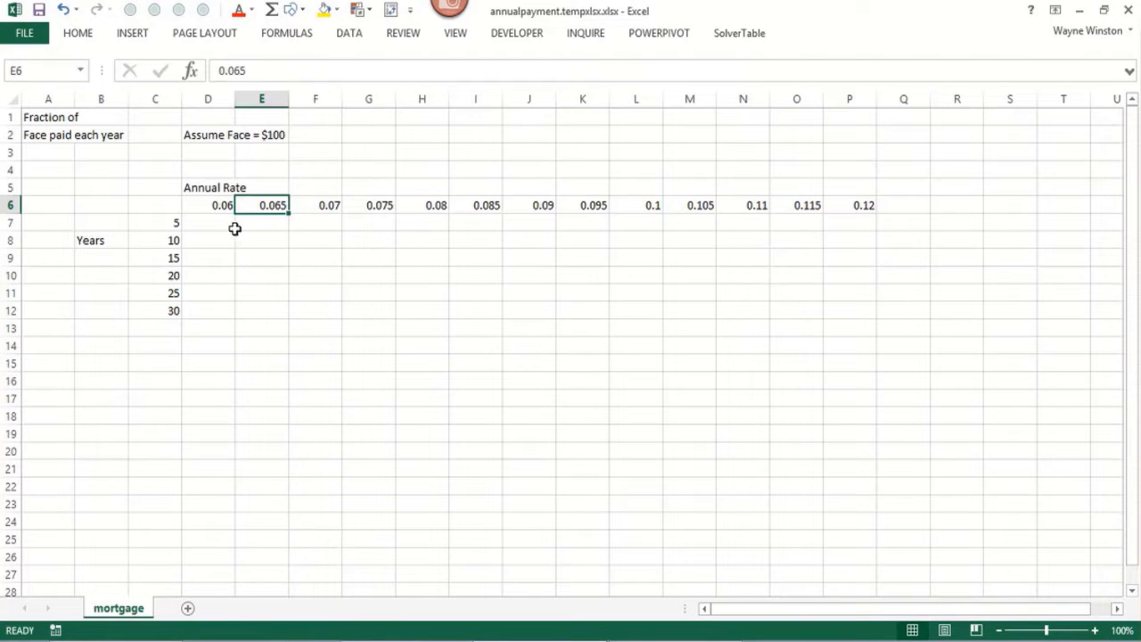
pyautogui.click(214, 157)
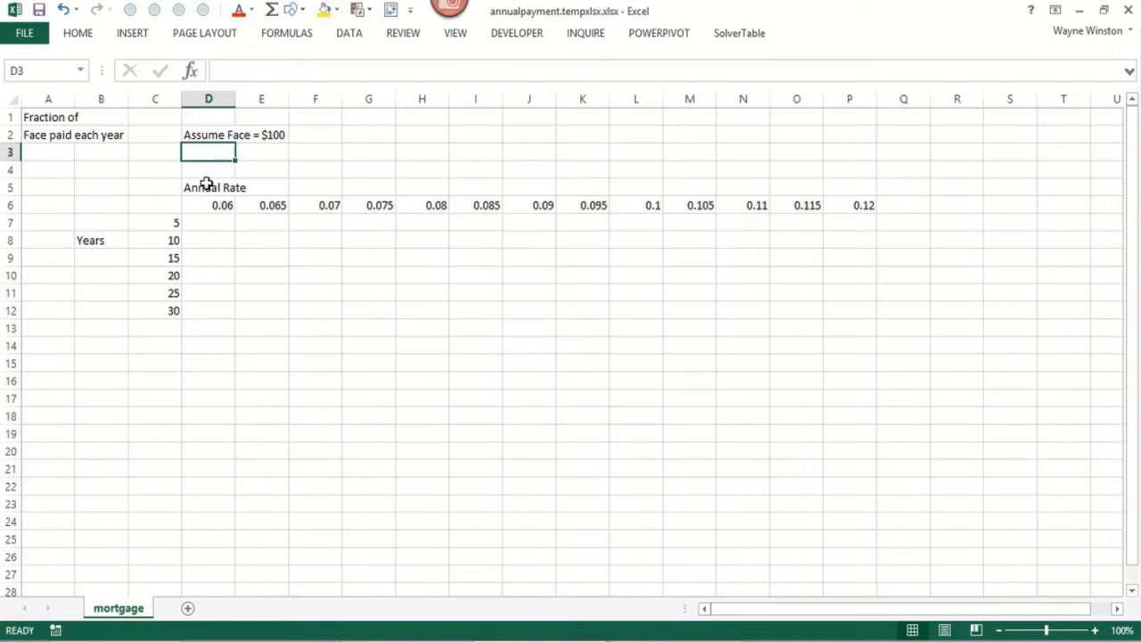
pyautogui.click(201, 219)
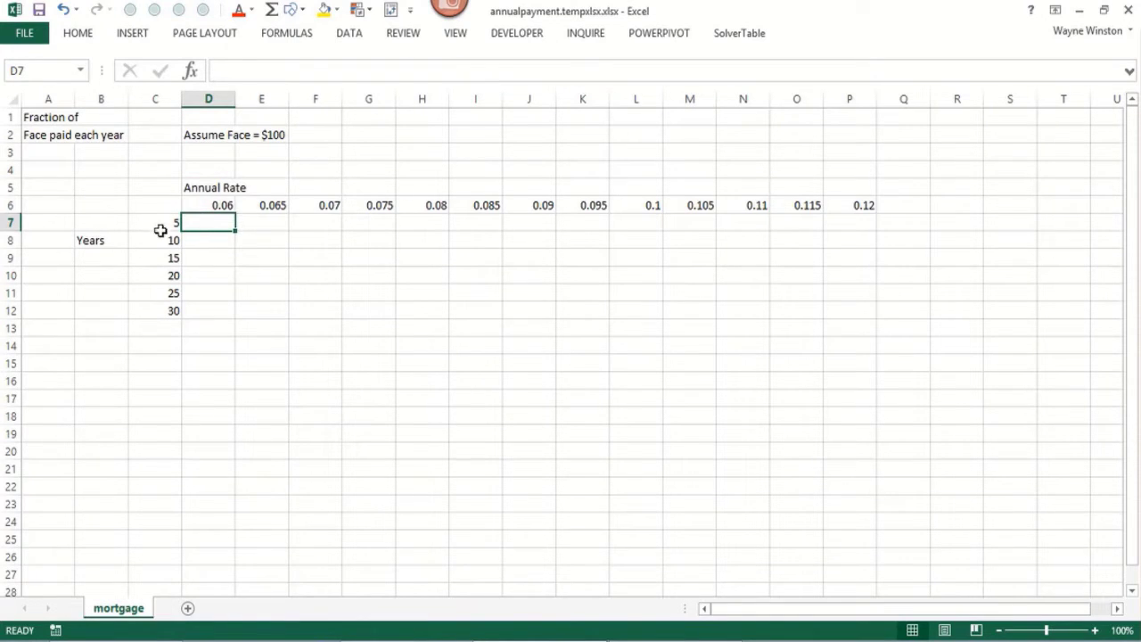
# Fill cell F7, at the crossing of 5 years and the 0.07 rate, with yellow
pyautogui.click(323, 223)
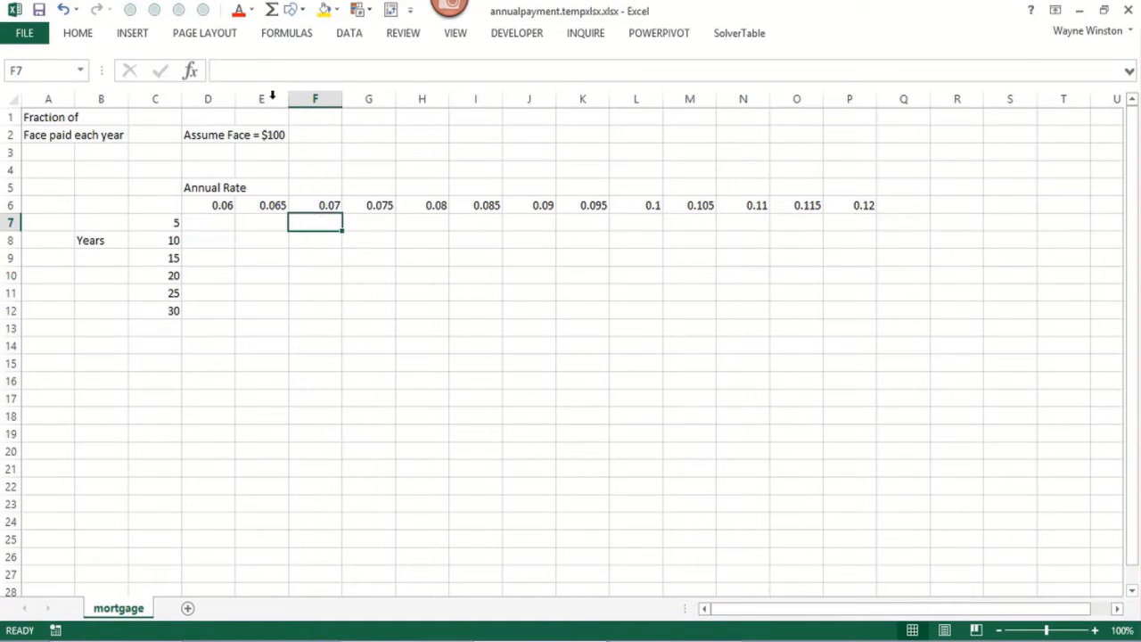
pyautogui.click(325, 11)
pyautogui.click(203, 226)
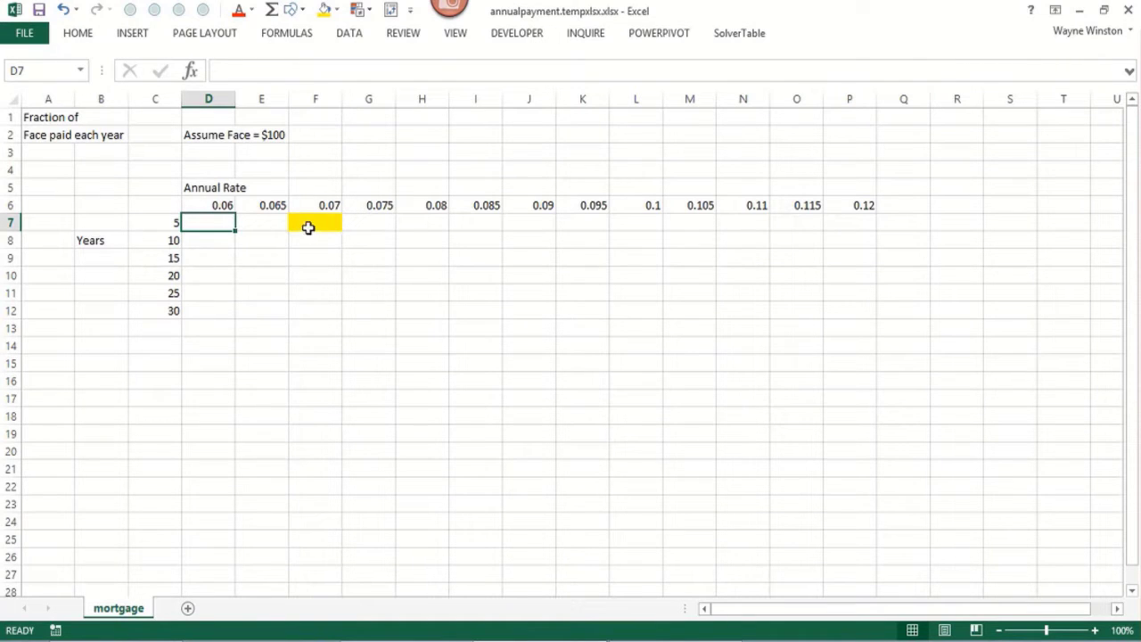
pyautogui.click(321, 206)
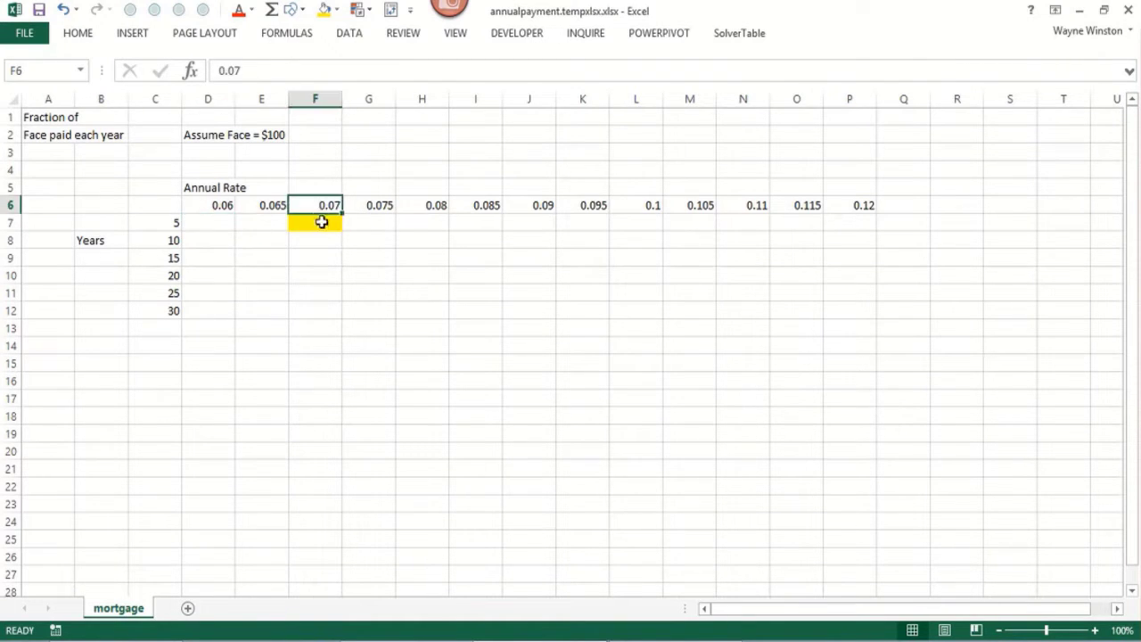
pyautogui.click(321, 220)
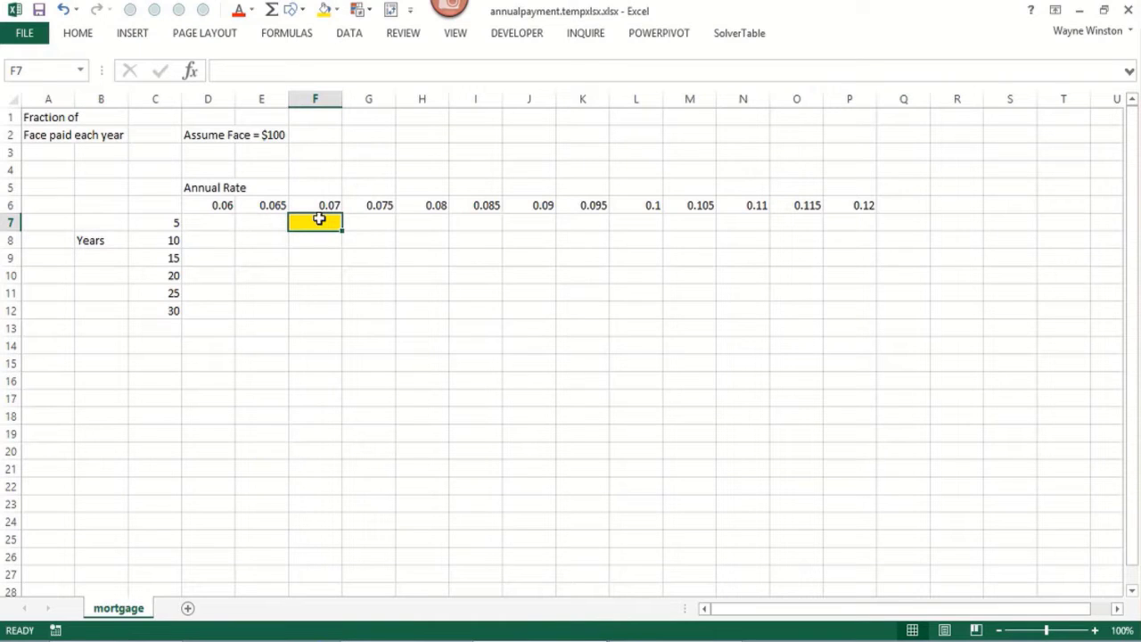
# Begin the payment formula in D7 with =12*PMT(D$6/12, keeping only the rate's row fixed
pyautogui.click(215, 225)
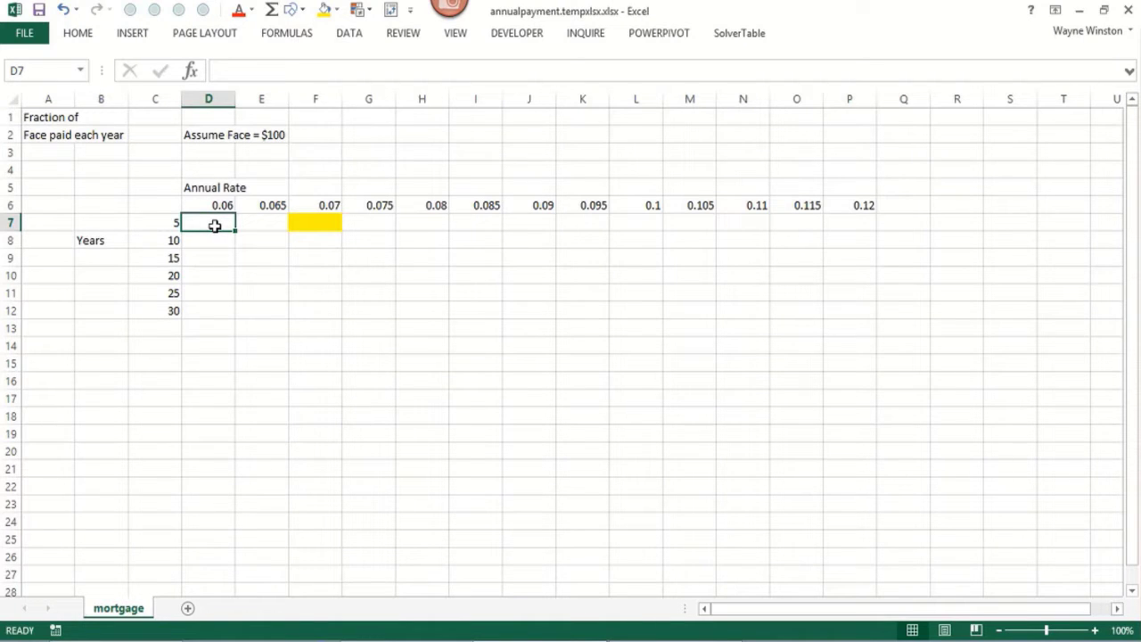
pyautogui.write('=pm')
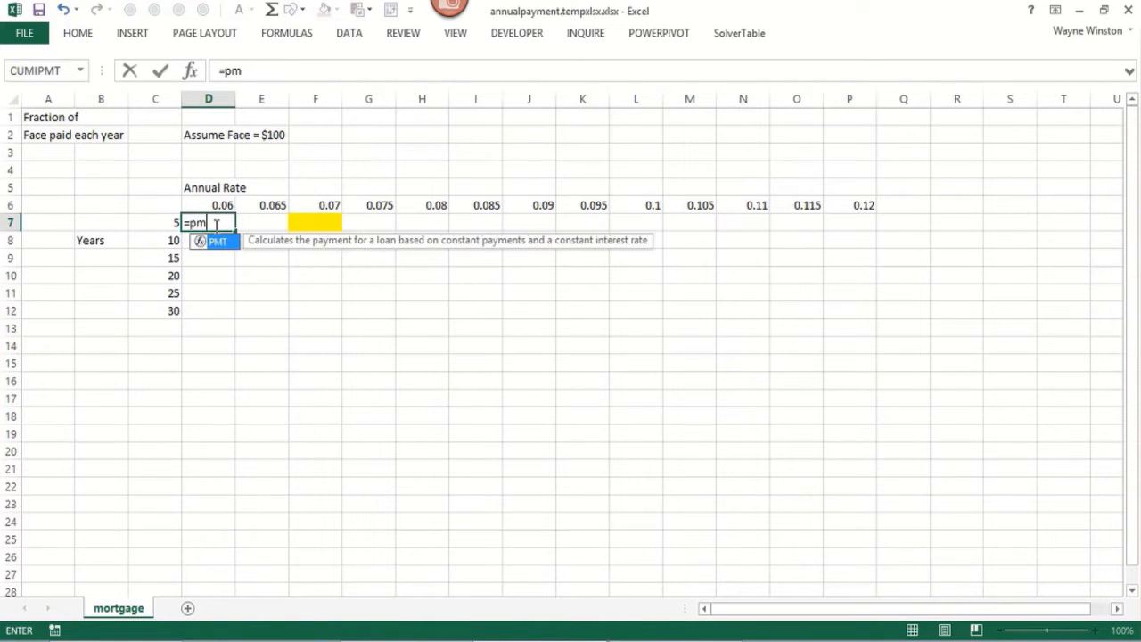
pyautogui.press('BackSpace')
pyautogui.press('BackSpace')
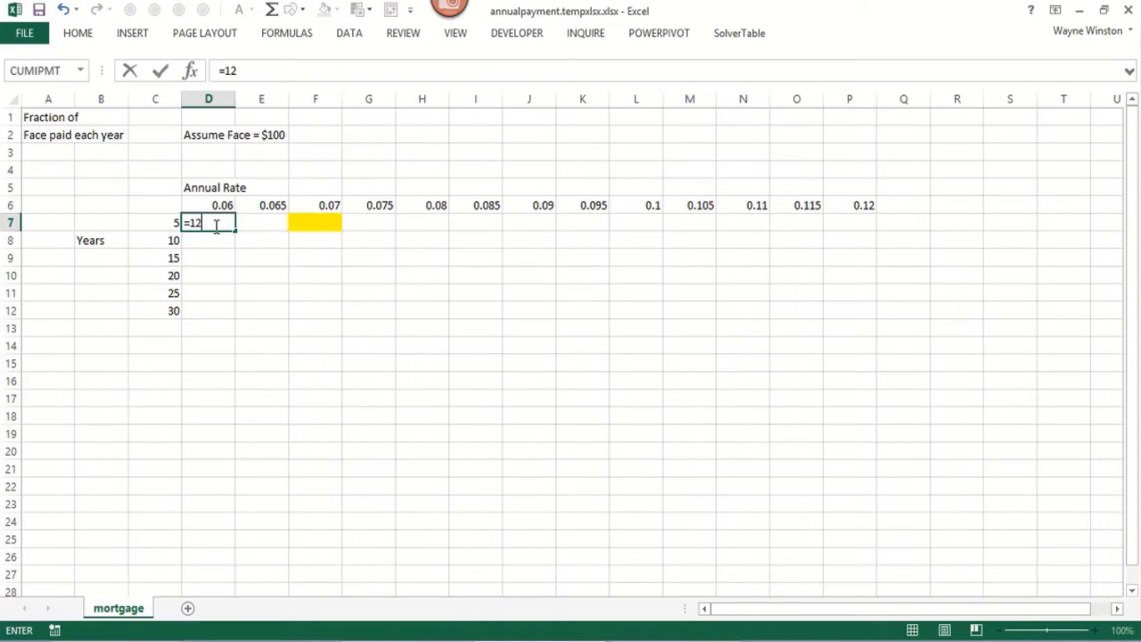
pyautogui.write('12*pmt')
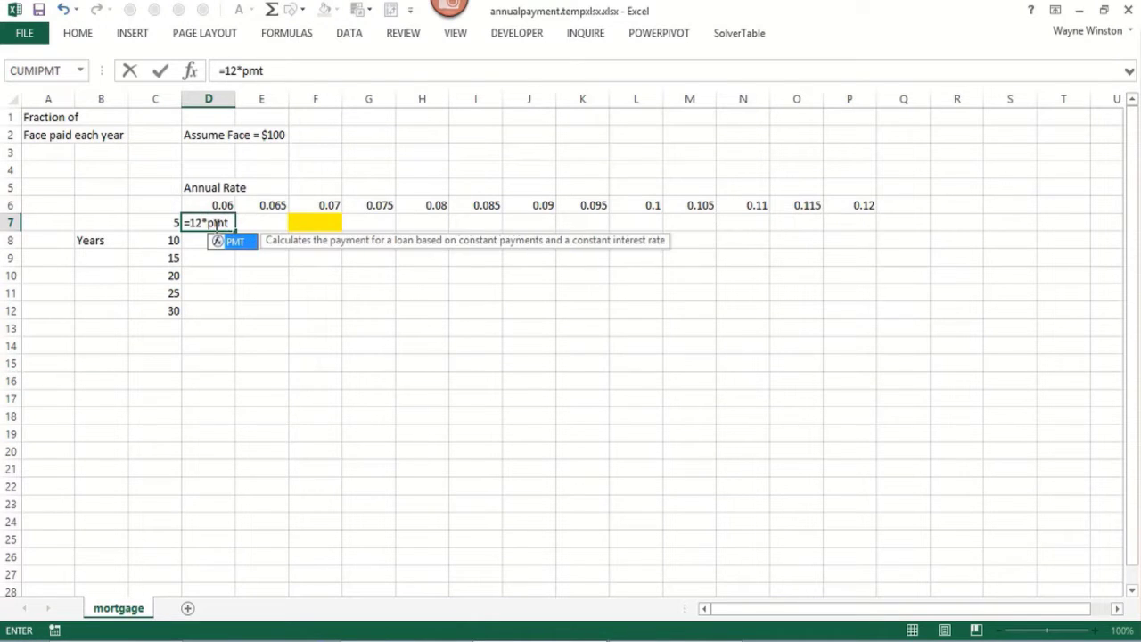
pyautogui.write('(')
pyautogui.click(208, 199)
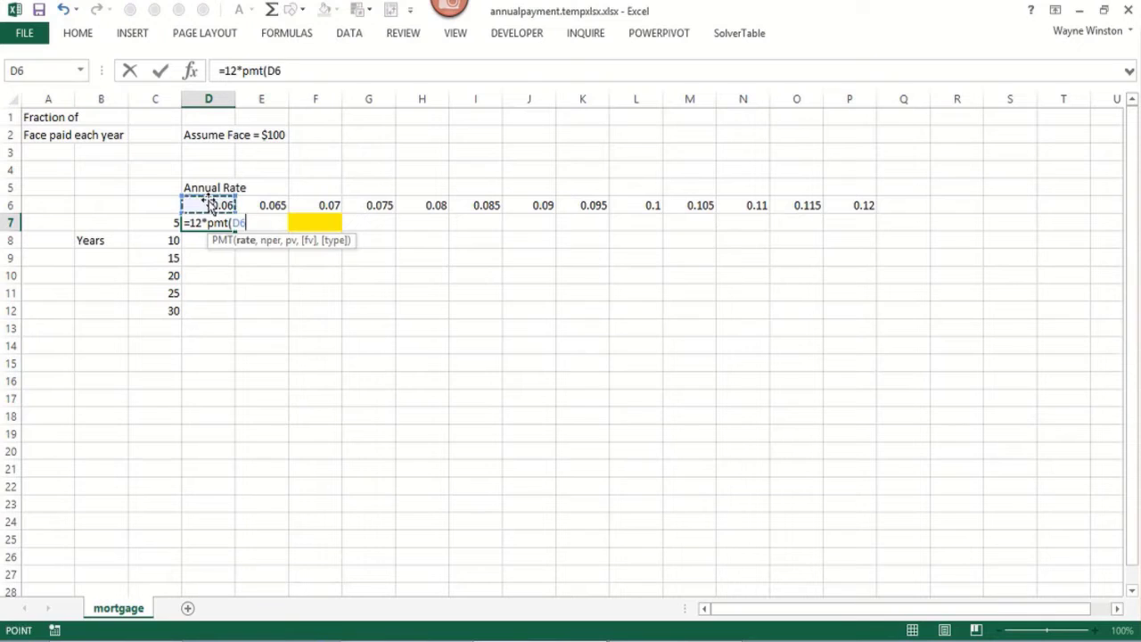
pyautogui.press('F4')
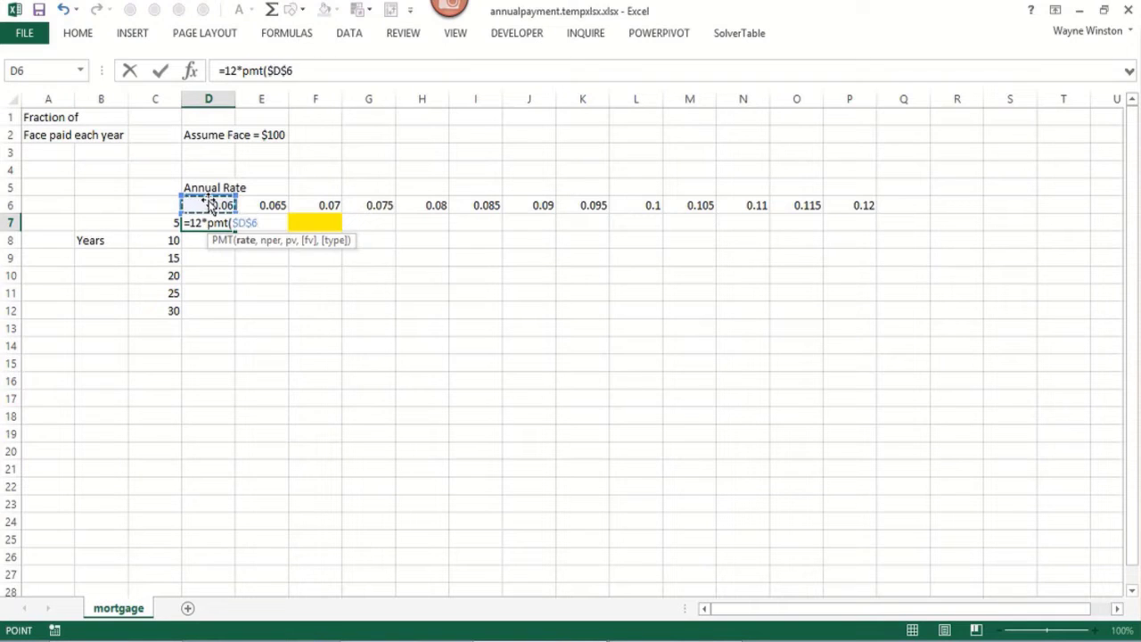
pyautogui.press('F4')
pyautogui.write('/12,')
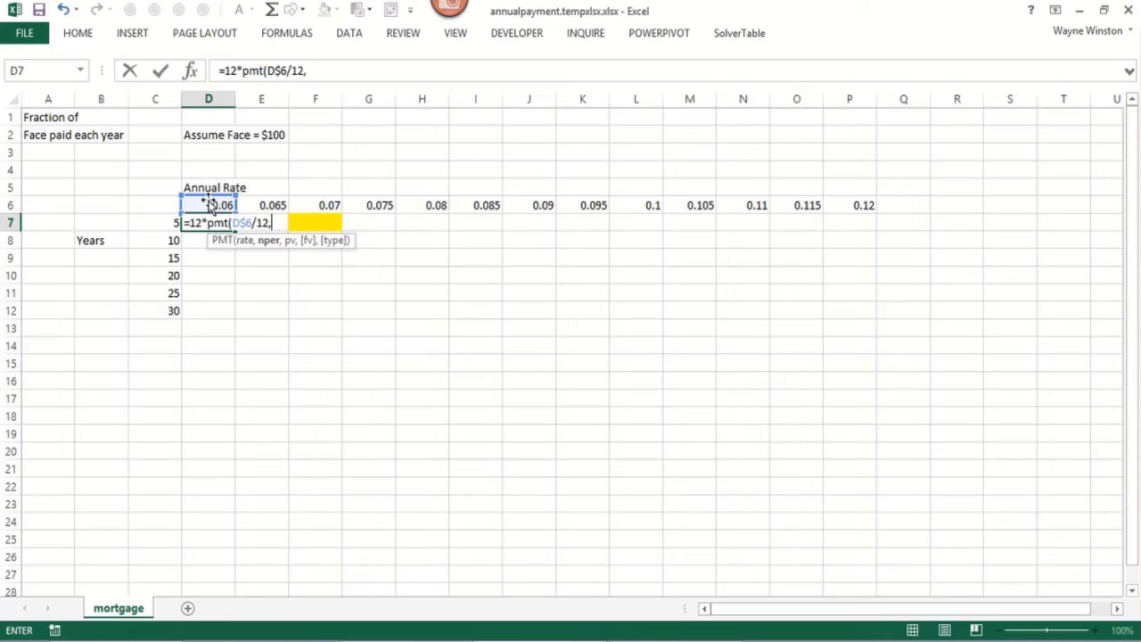
# Complete the D7 formula with $C7*12 periods, present value 100, future value 0 and type 0, dividing the result by 100
pyautogui.click(171, 225)
pyautogui.press('F4')
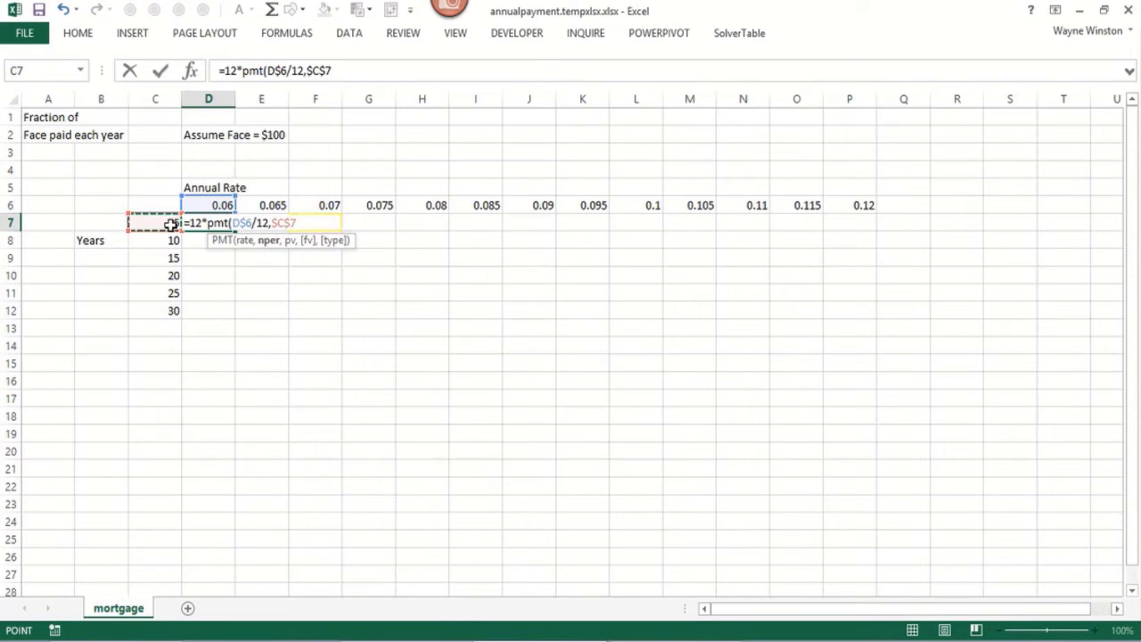
pyautogui.press('F4')
pyautogui.press('F4')
pyautogui.write('*')
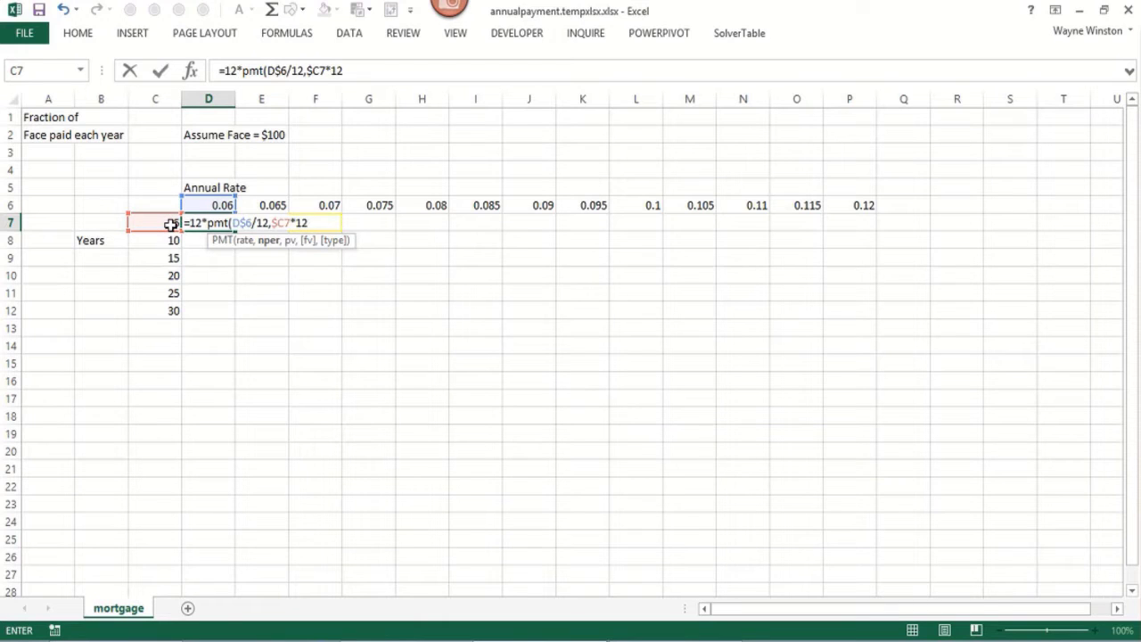
pyautogui.write('12,')
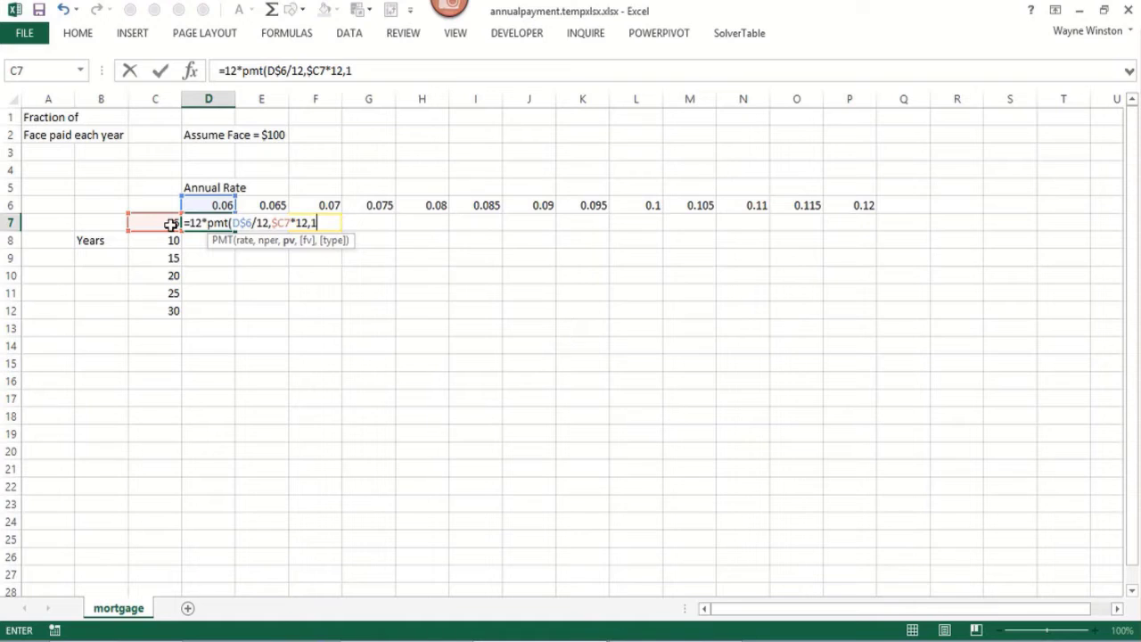
pyautogui.write('100,')
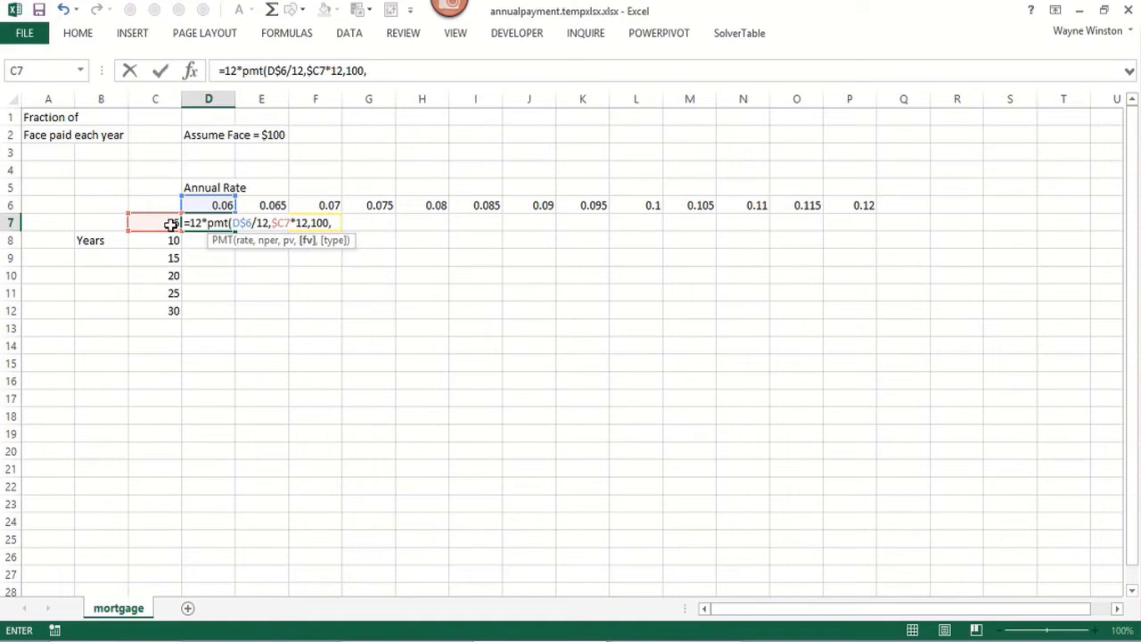
pyautogui.write('0,')
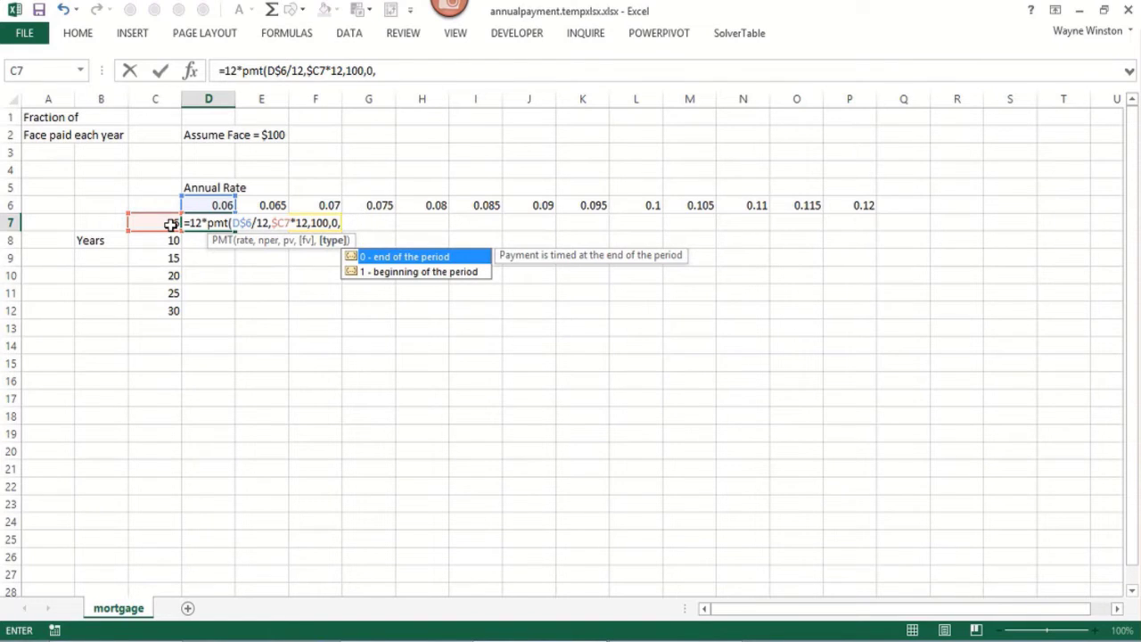
pyautogui.write('0)')
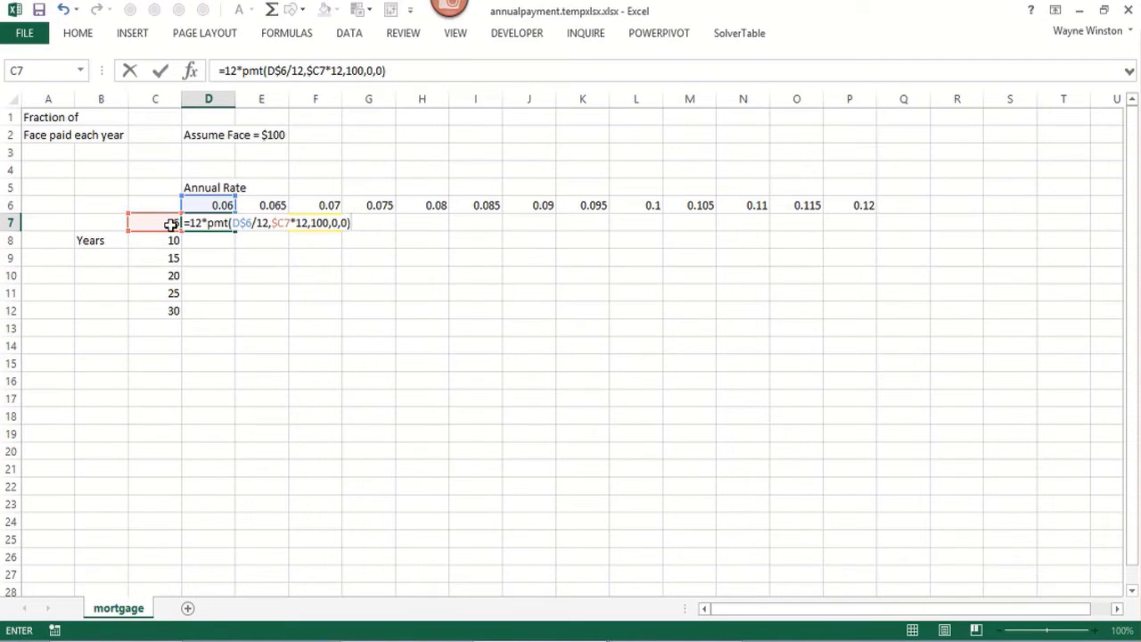
pyautogui.write('/100')
pyautogui.press('Return')
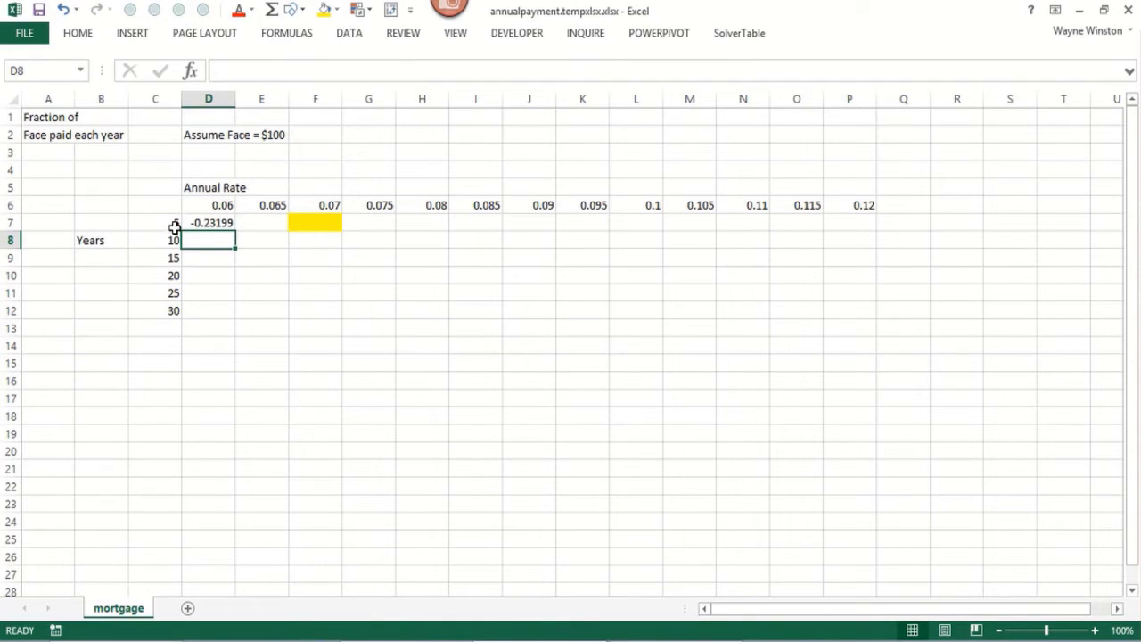
# Negate the payment formula in D7 so it reads =-12*PMT(D$6/12,$C7*12,100,0,0)/100
pyautogui.click(199, 223)
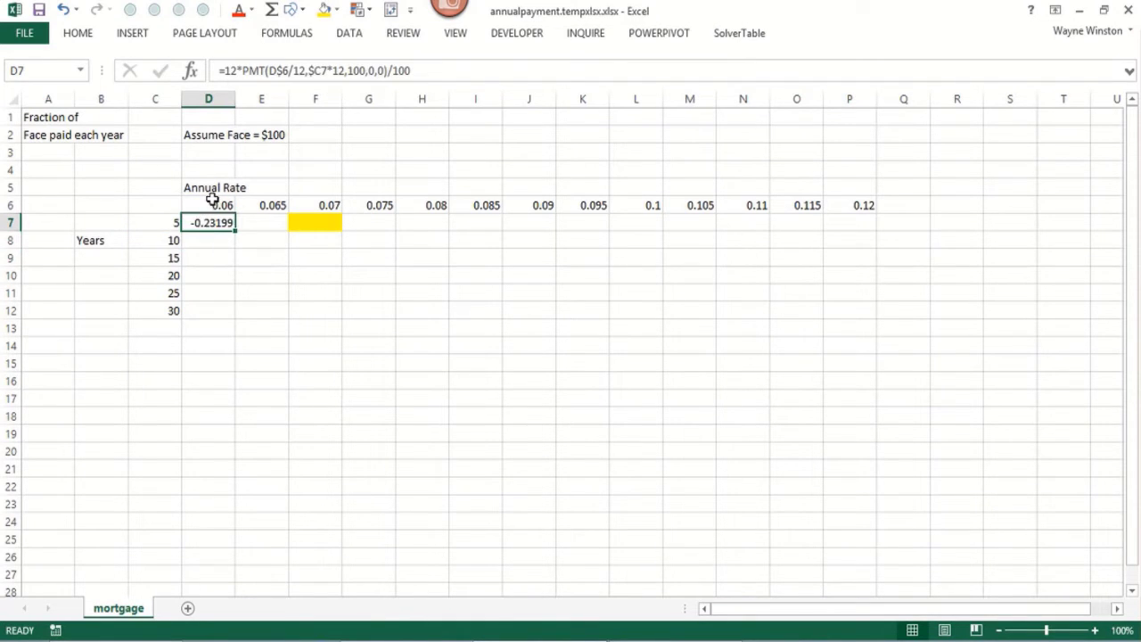
pyautogui.click(225, 70)
pyautogui.write('-')
pyautogui.press('Return')
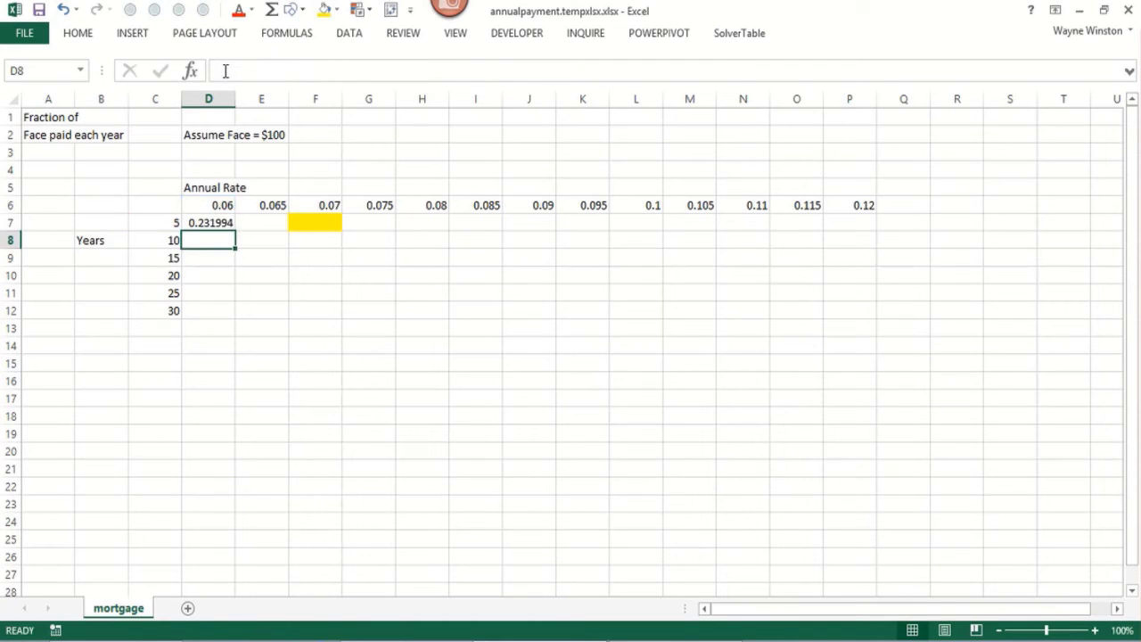
# Copy the D7 payment formula across the whole rate and years grid, D7:P12
pyautogui.click(220, 223)
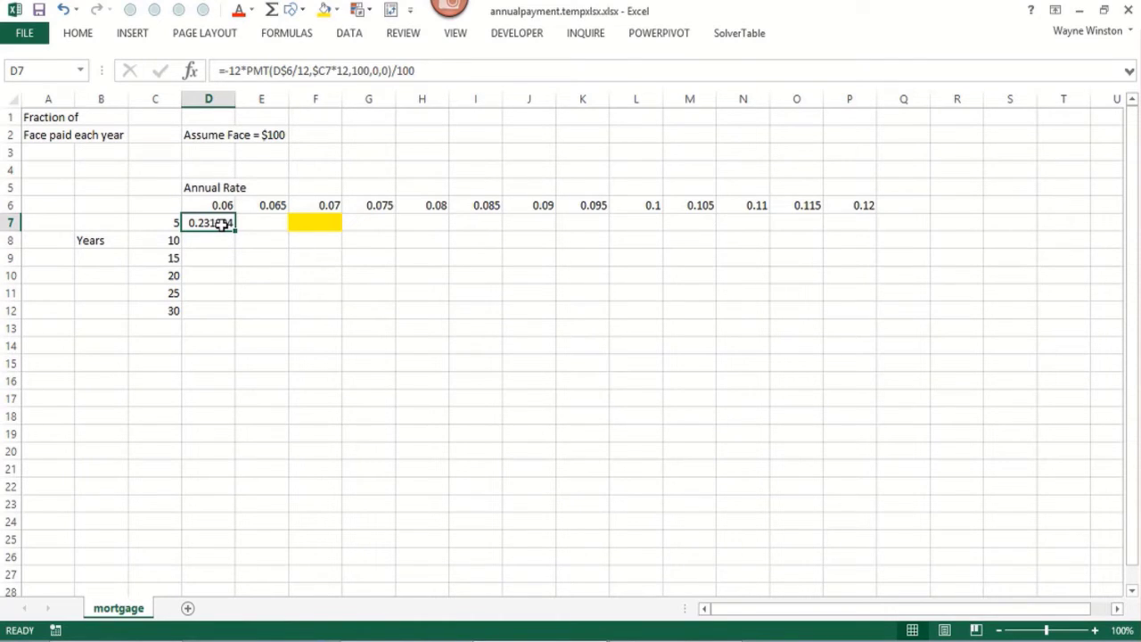
pyautogui.hotkey('ctrl', 'c')
pyautogui.moveTo(233, 224); pyautogui.dragTo(240, 223)
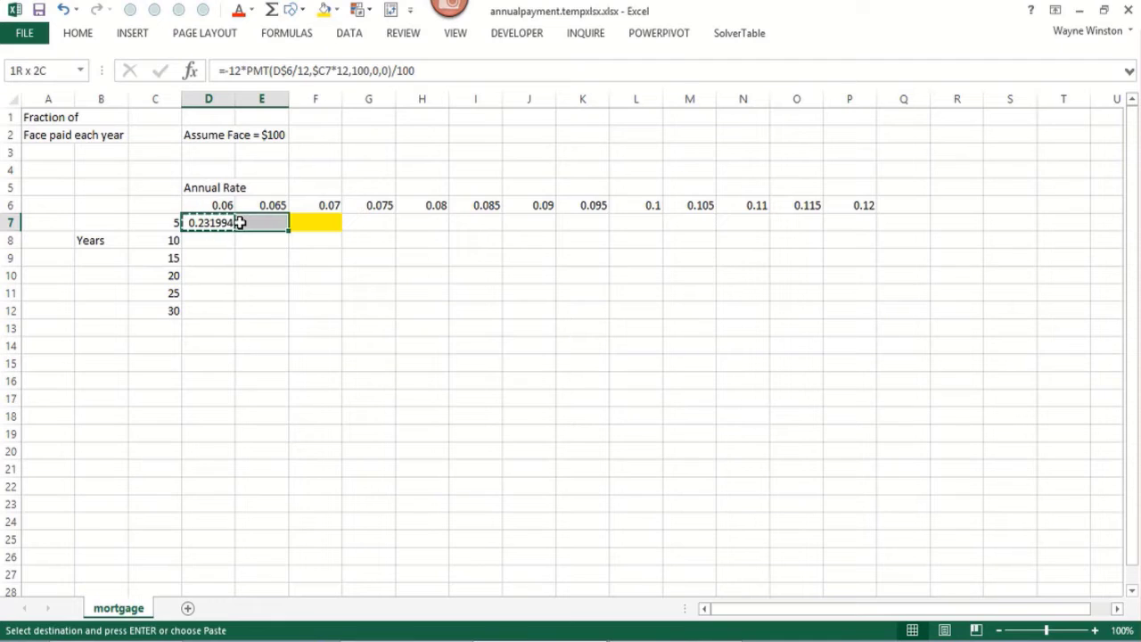
pyautogui.hotkey('shift', 'Right')
pyautogui.hotkey('shift', 'Right')
pyautogui.hotkey('shift', 'Right')
pyautogui.hotkey('shift', 'Right')
pyautogui.hotkey('shift', 'Right')
pyautogui.hotkey('shift', 'Right')
pyautogui.hotkey('shift', 'Right')
pyautogui.hotkey('shift', 'Right')
pyautogui.hotkey('shift', 'Right')
pyautogui.hotkey('shift', 'Right')
pyautogui.hotkey('shift', 'Right')
pyautogui.hotkey('shift', 'Right')
pyautogui.hotkey('shift', 'Left')
pyautogui.hotkey('shift', 'Down')
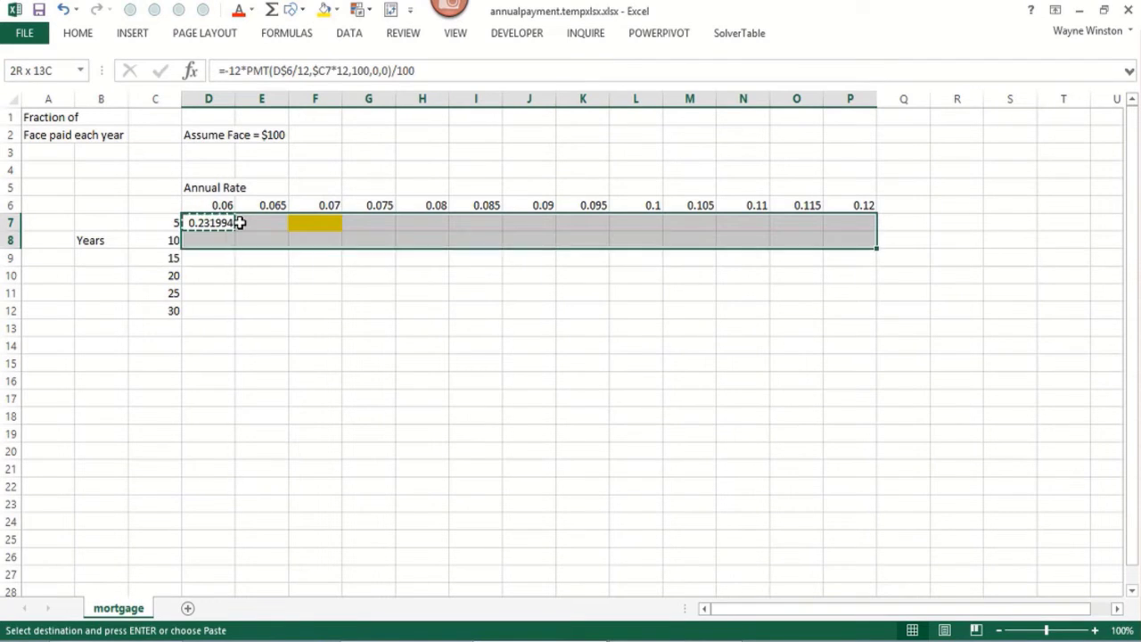
pyautogui.hotkey('shift', 'Down')
pyautogui.hotkey('shift', 'Down')
pyautogui.hotkey('shift', 'Down')
pyautogui.hotkey('shift', 'Down')
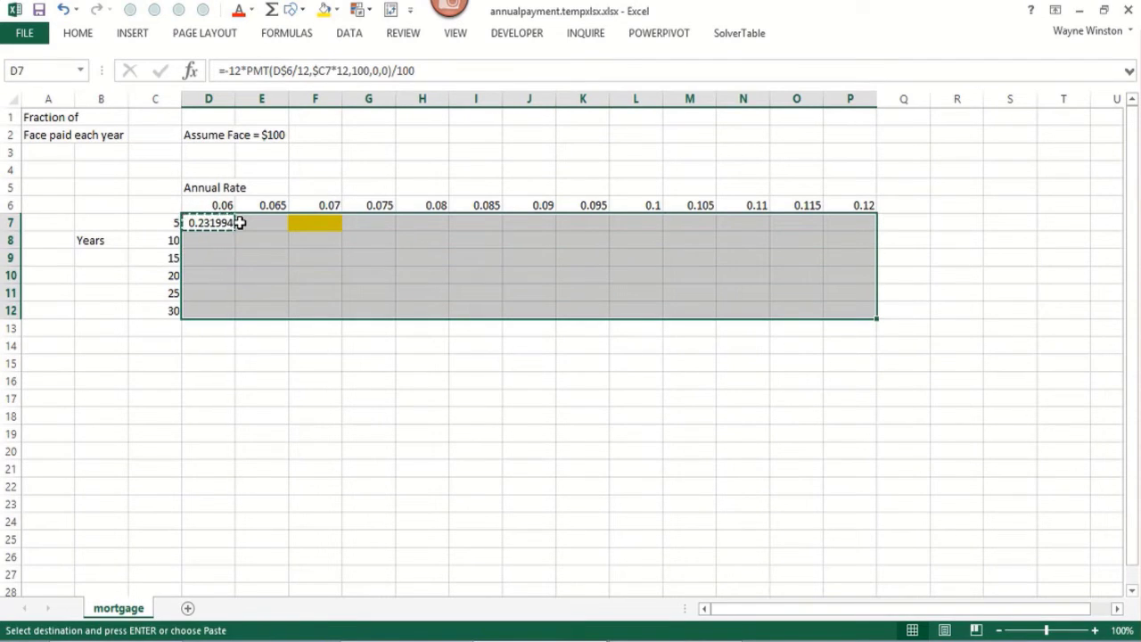
pyautogui.press('Return')
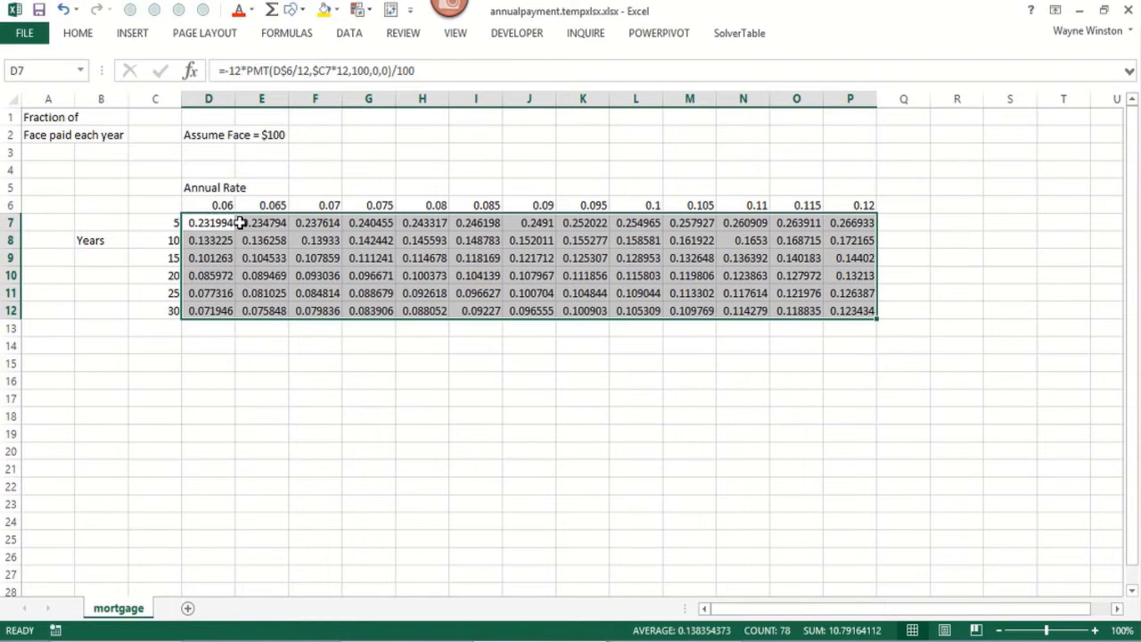
# Format the payment fractions in D7:P12 as Percentage with 2 decimal places and deselect the range
pyautogui.moveTo(240, 223); pyautogui.dragTo(422, 310)
pyautogui.moveTo(214, 226); pyautogui.dragTo(838, 320)
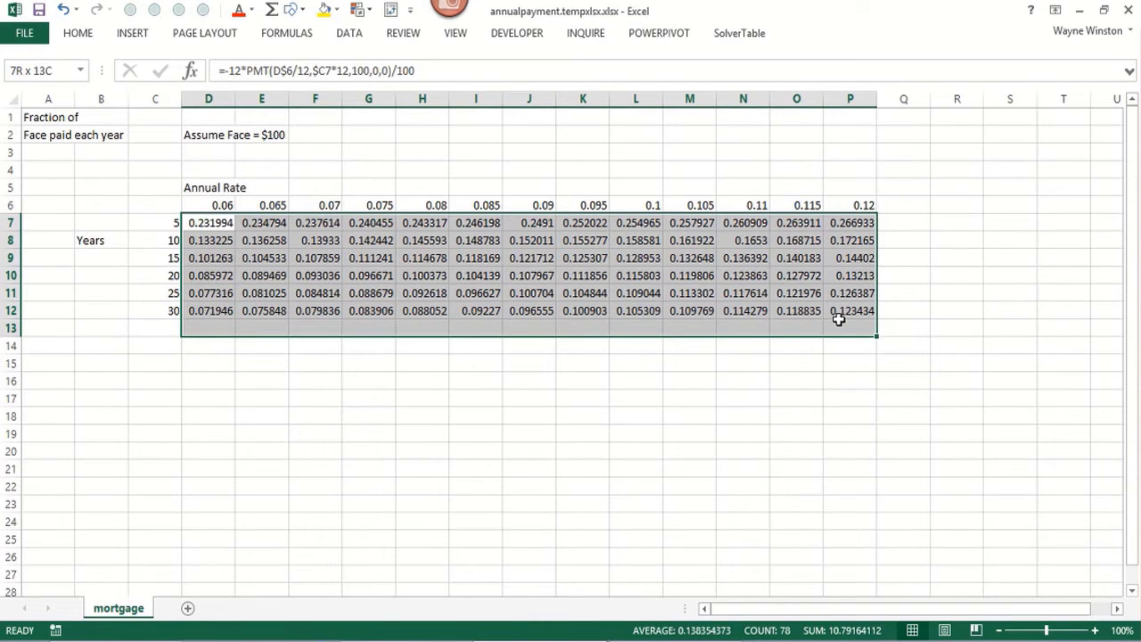
pyautogui.moveTo(838, 320); pyautogui.dragTo(838, 317)
pyautogui.hotkey('ctrl', '1')
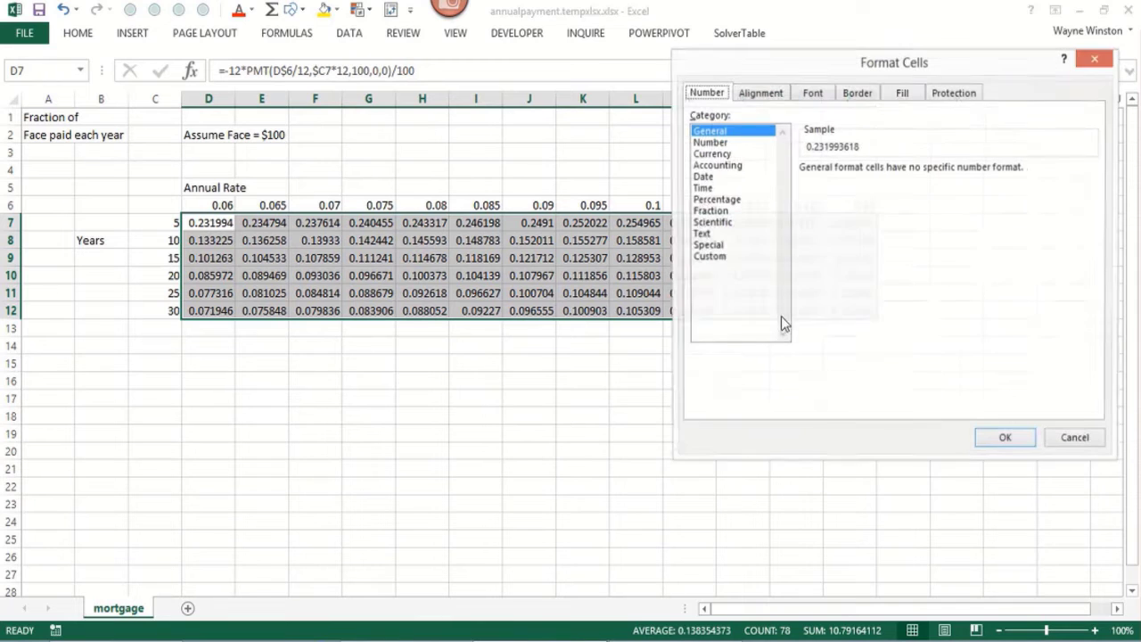
pyautogui.click(733, 199)
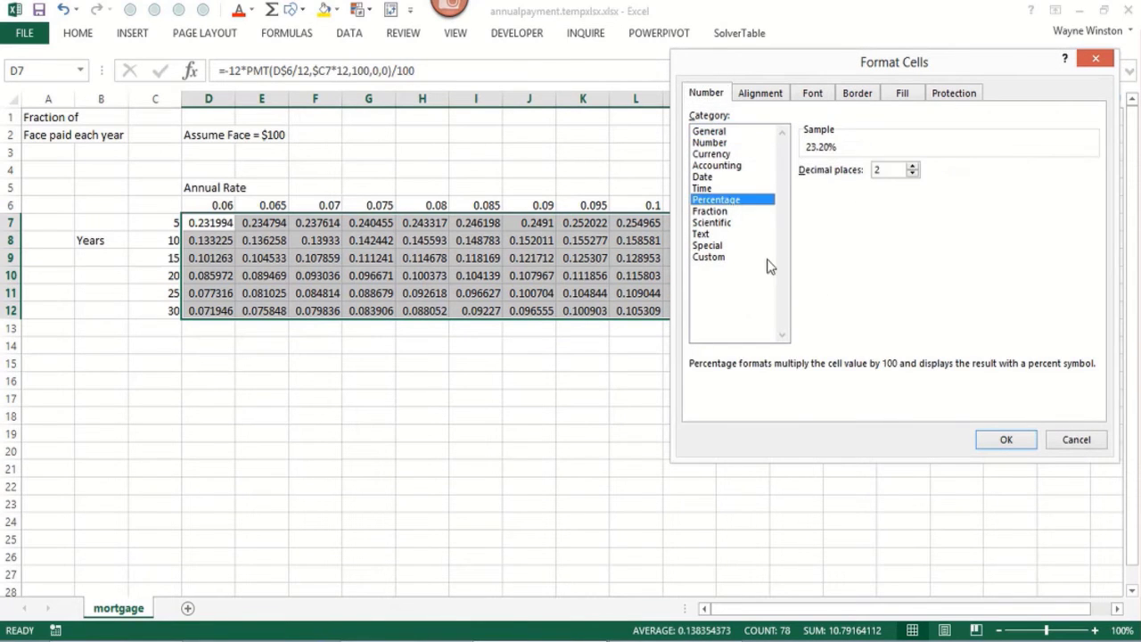
pyautogui.click(1004, 439)
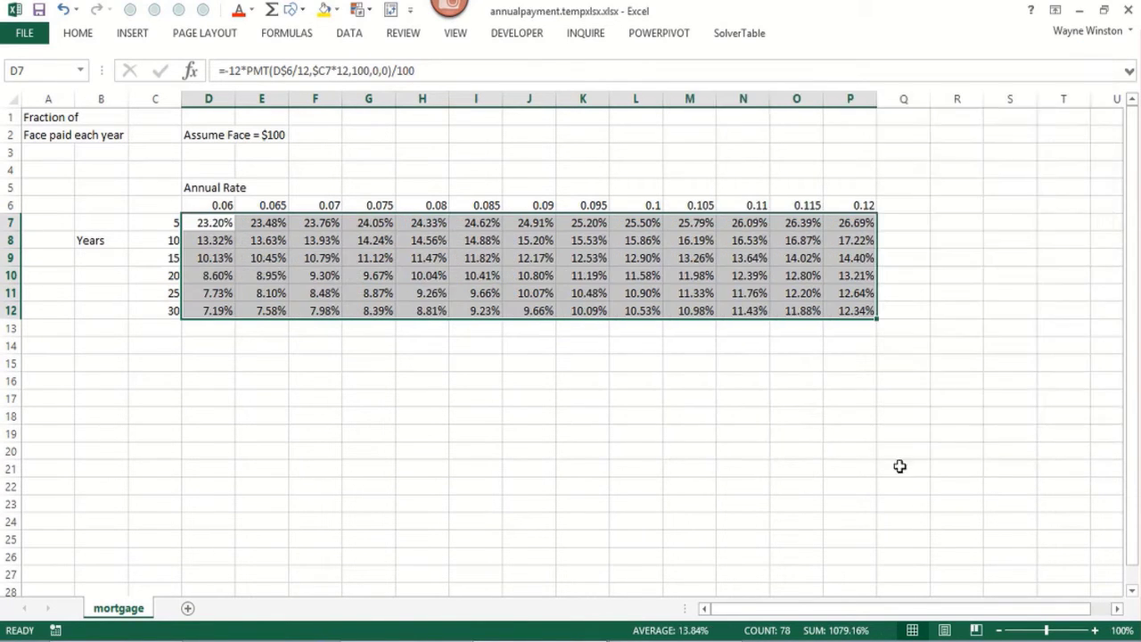
pyautogui.moveTo(765, 486); pyautogui.dragTo(668, 483)
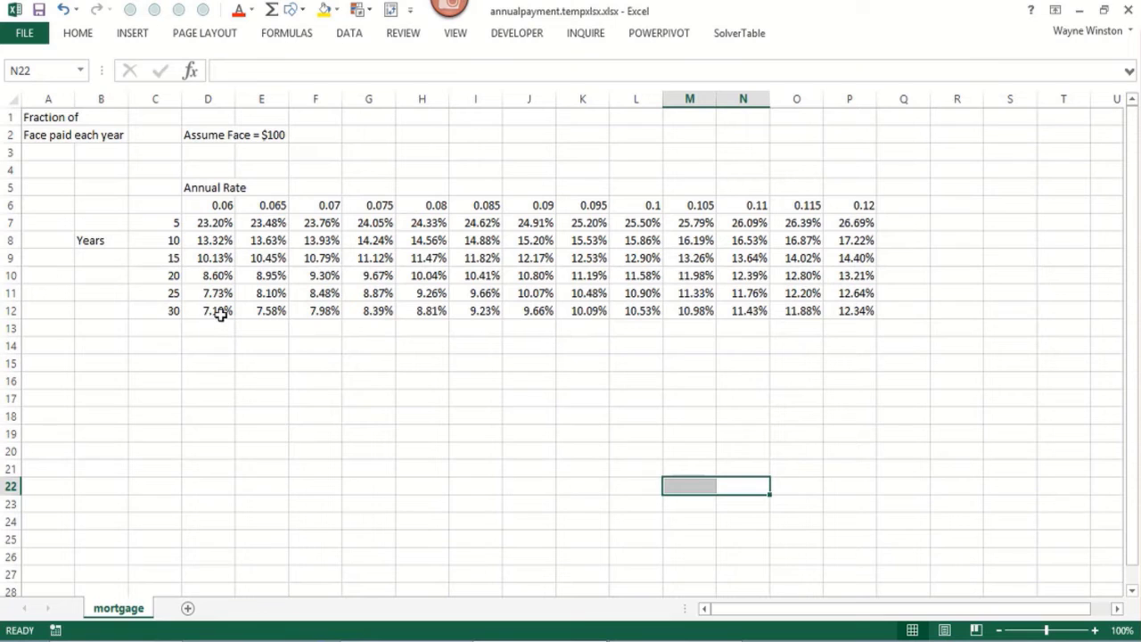
# Format the annual rates in D6:P6 as Percentage with 2 decimal places
pyautogui.click(224, 204)
pyautogui.moveTo(274, 207); pyautogui.dragTo(871, 204)
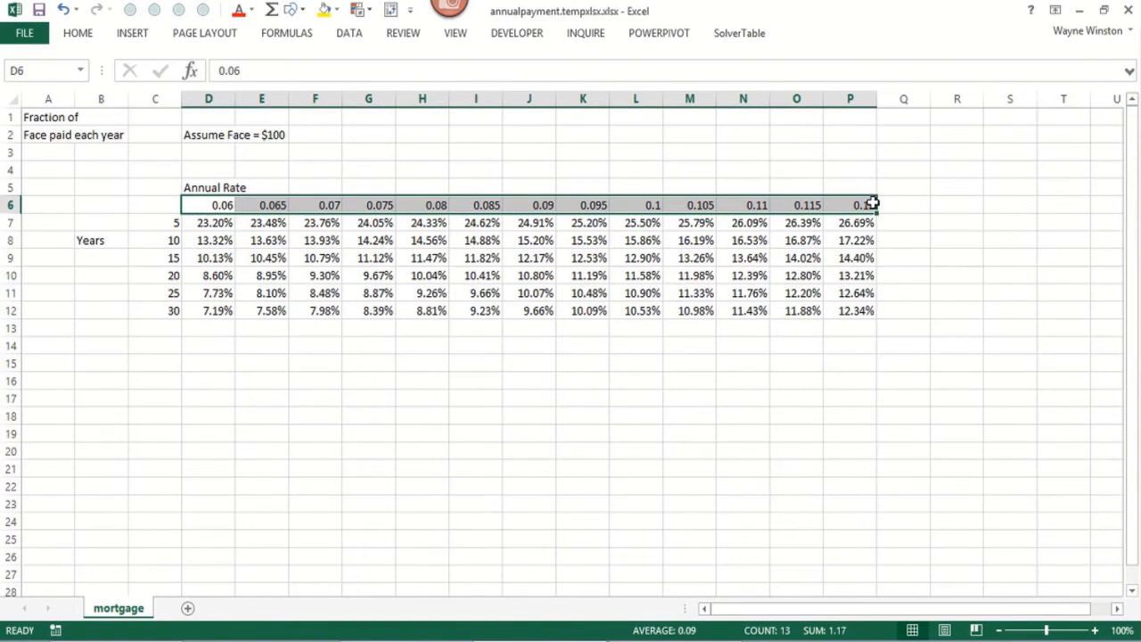
pyautogui.hotkey('ctrl', '1')
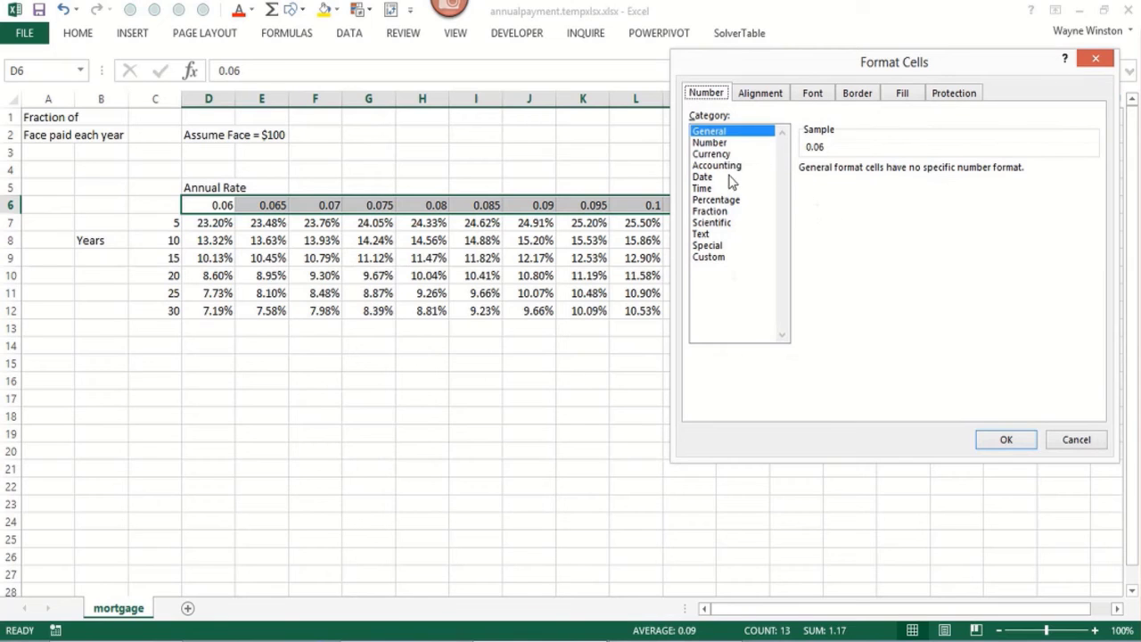
pyautogui.click(730, 201)
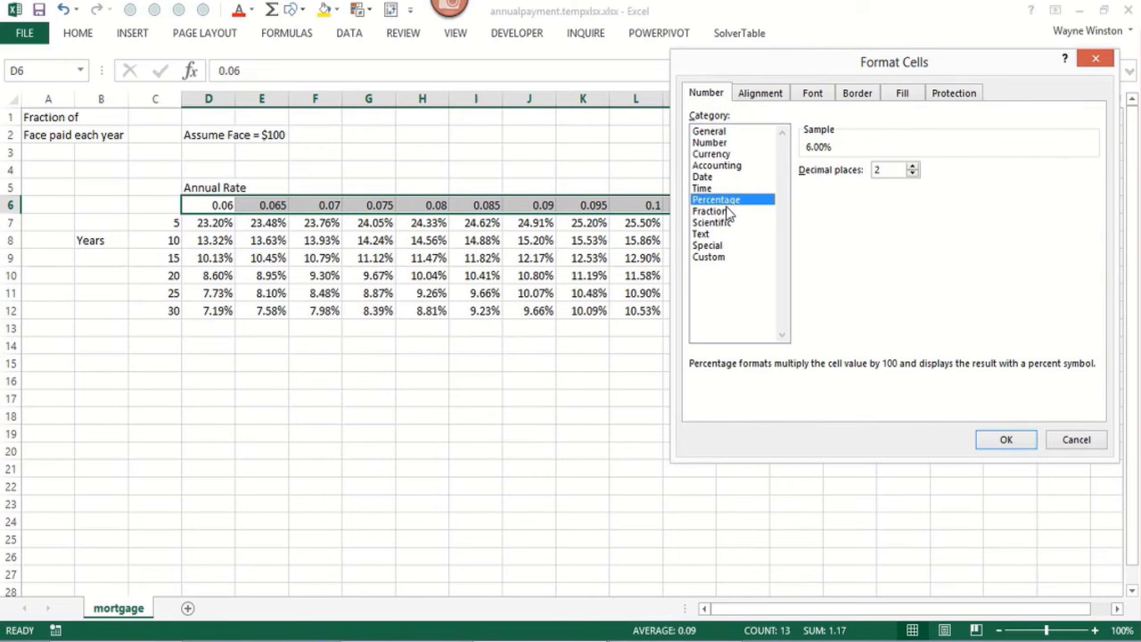
pyautogui.click(995, 438)
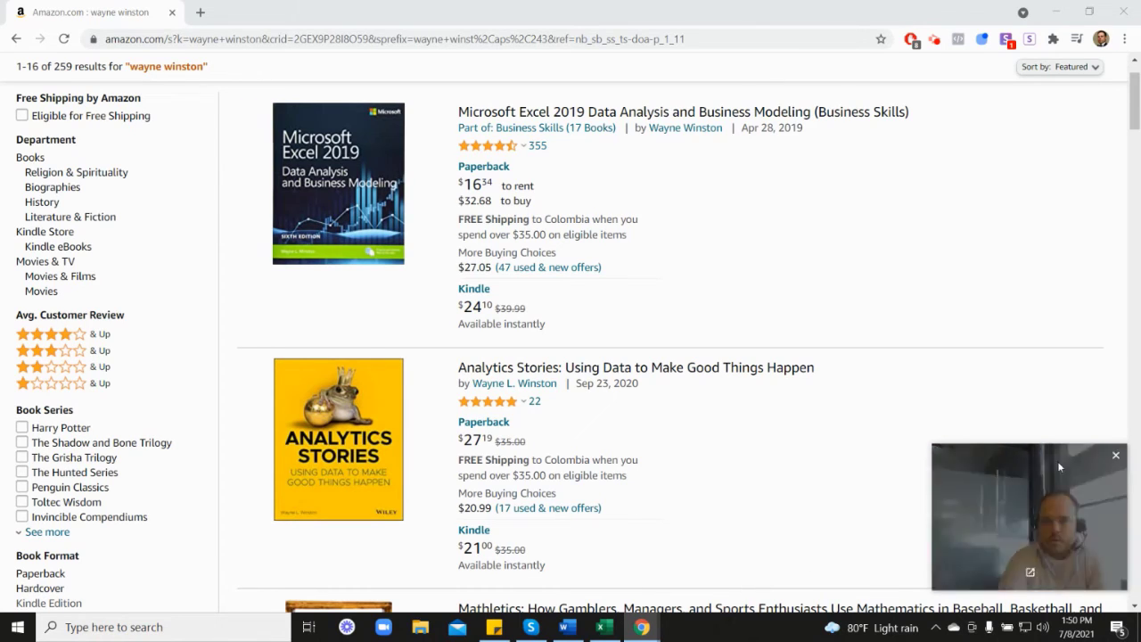
pyautogui.moveTo(488, 150)
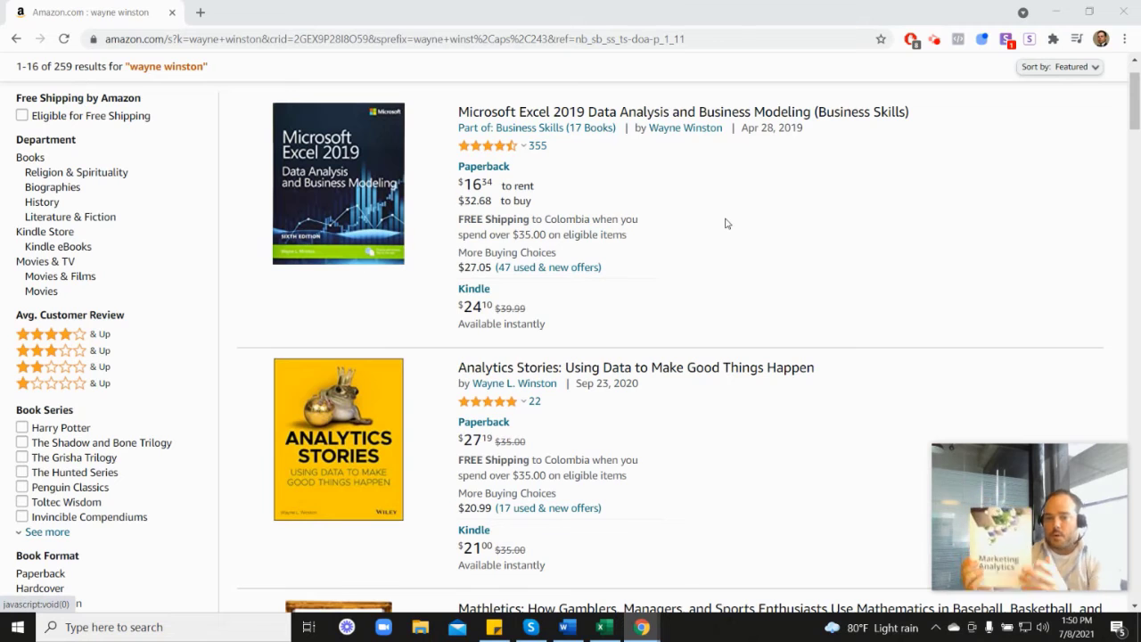
pyautogui.scroll(-7, 995, 357)
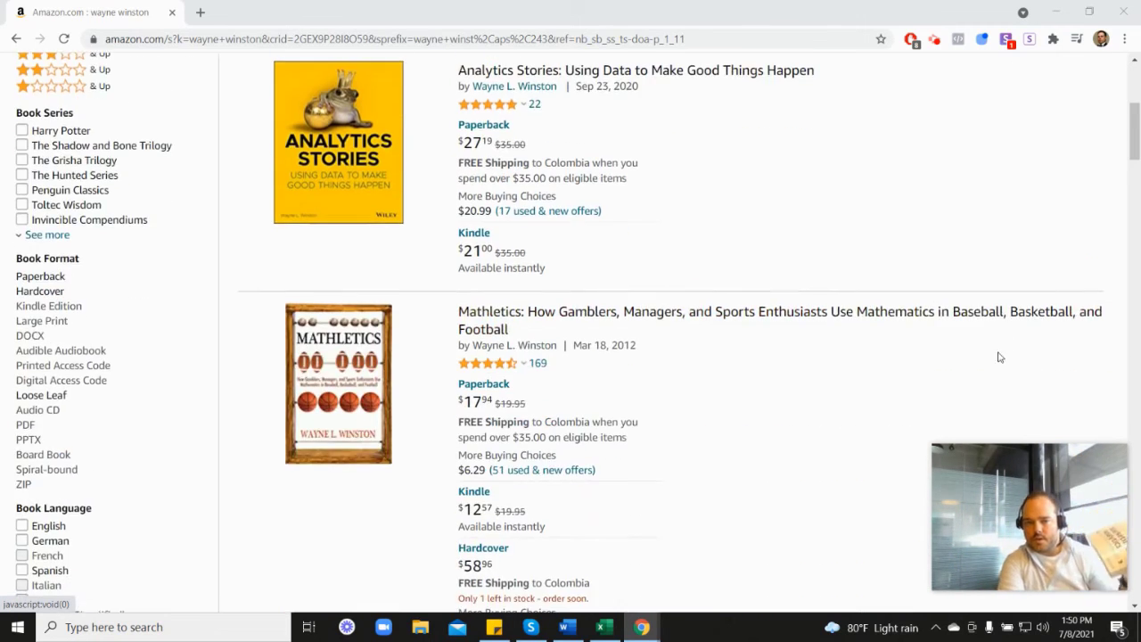
pyautogui.moveTo(502, 334)
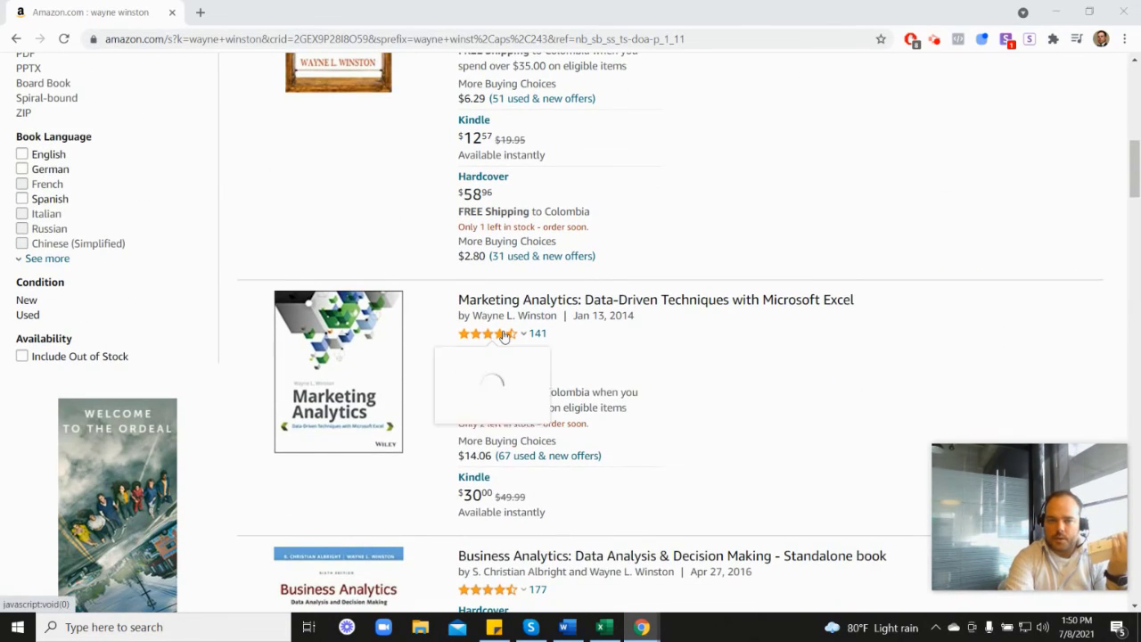
pyautogui.scroll(3, 664, 339)
pyautogui.scroll(3, 663, 338)
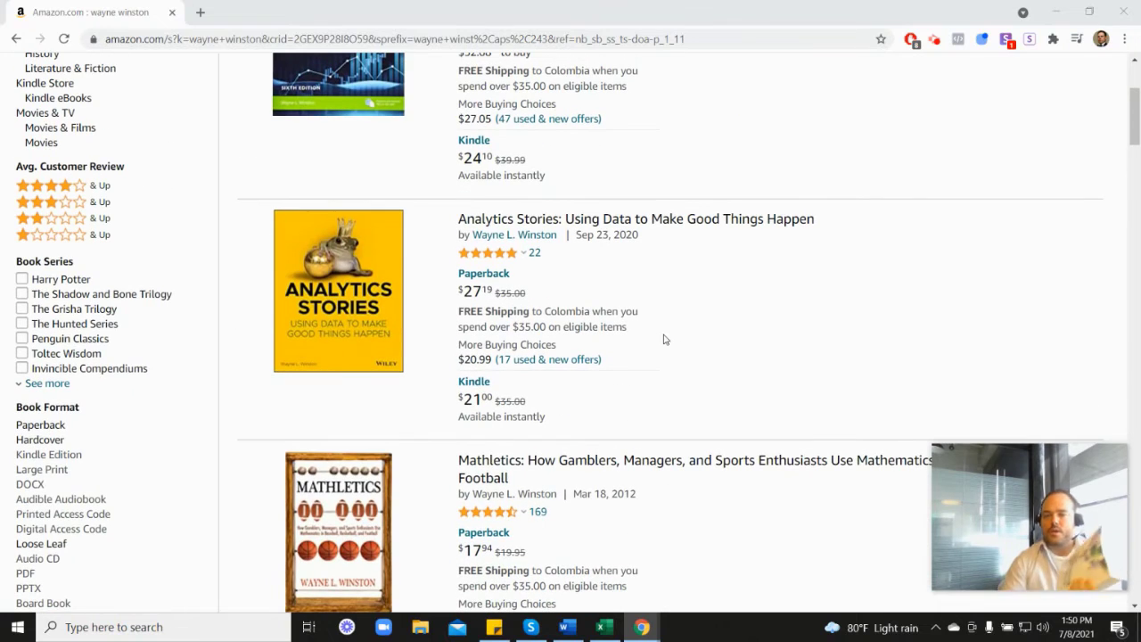